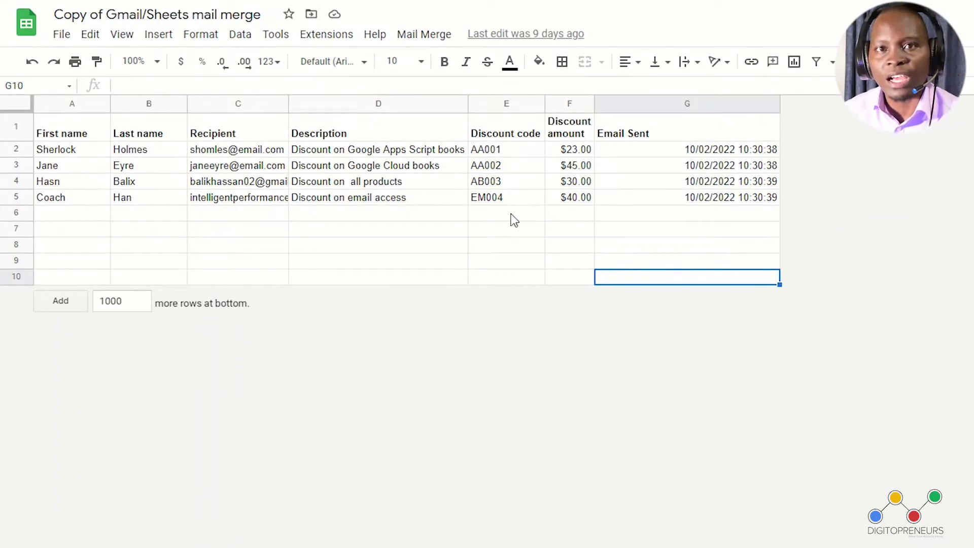
Check the empty cells G6 and F6 and leave the spreadsheet title unchanged.
click(739, 213)
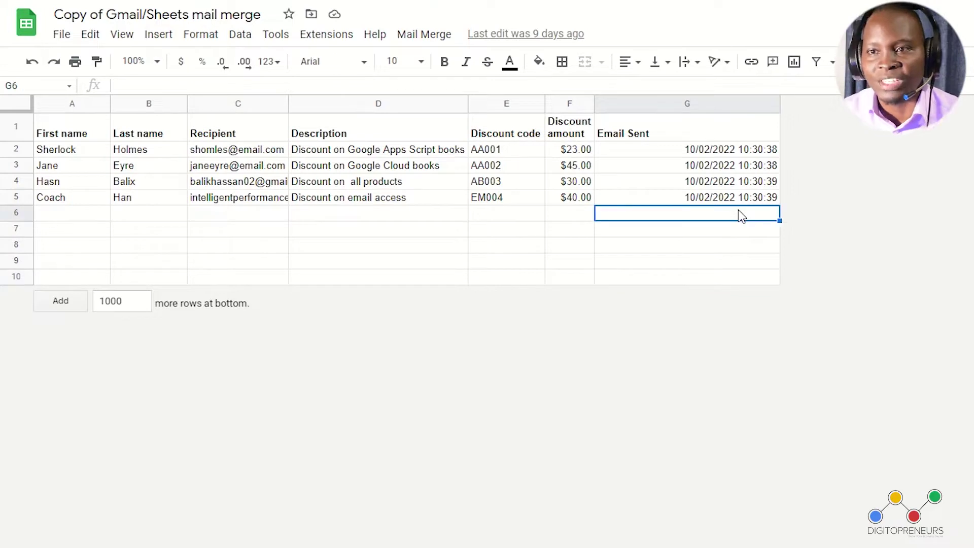
click(572, 215)
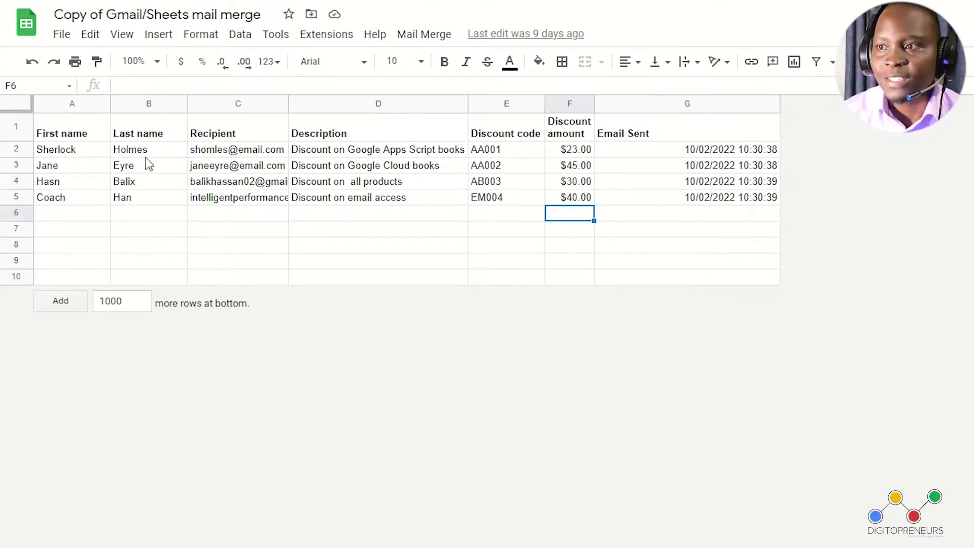
click(77, 15)
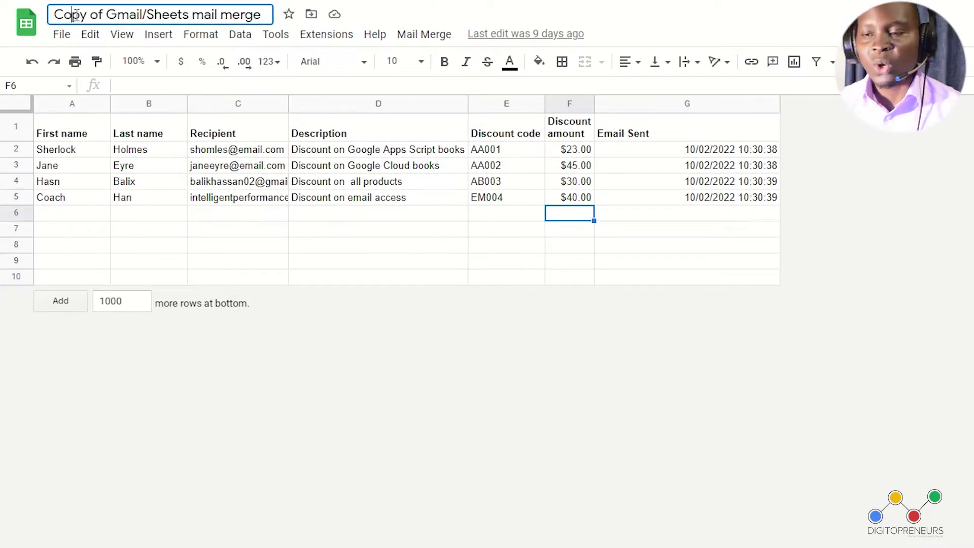
click(555, 408)
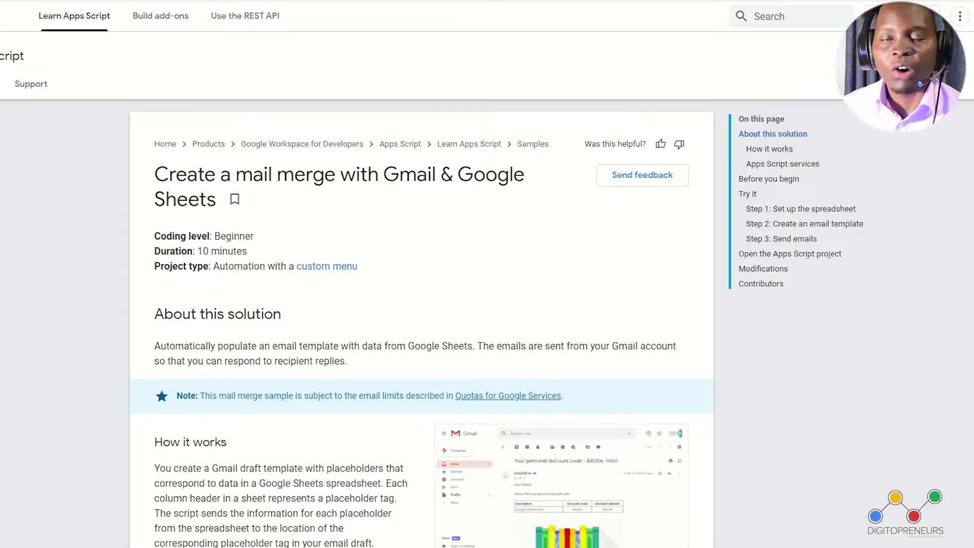
Scroll the mail merge guide to Try it > Step 1: Set up the spreadsheet.
scroll(421, 304, down, 5)
scroll(421, 289, down, 4)
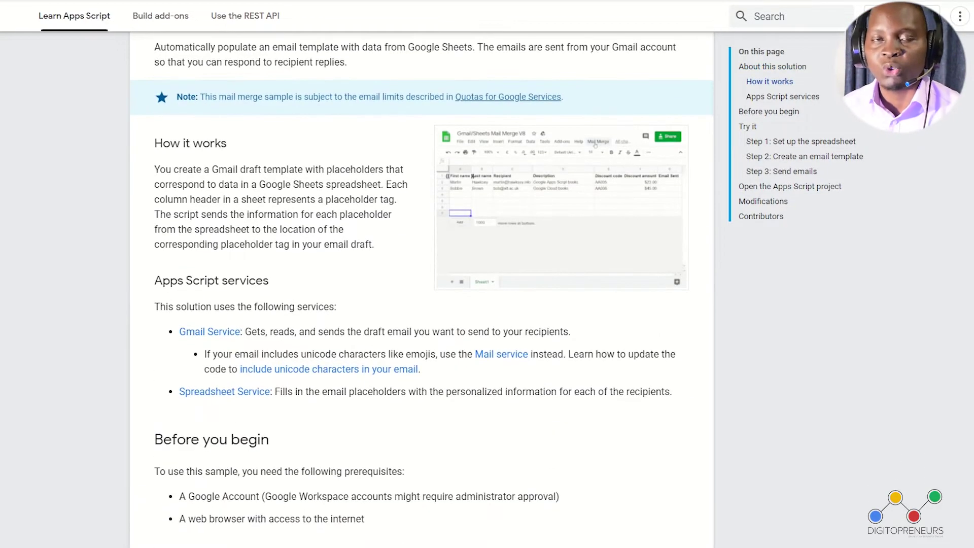
scroll(421, 289, down, 3)
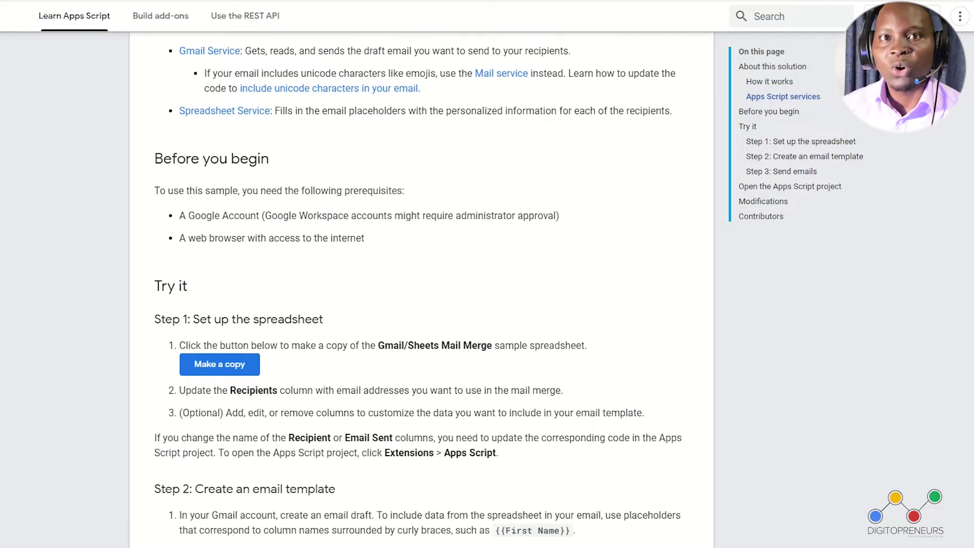
scroll(421, 290, down, 3)
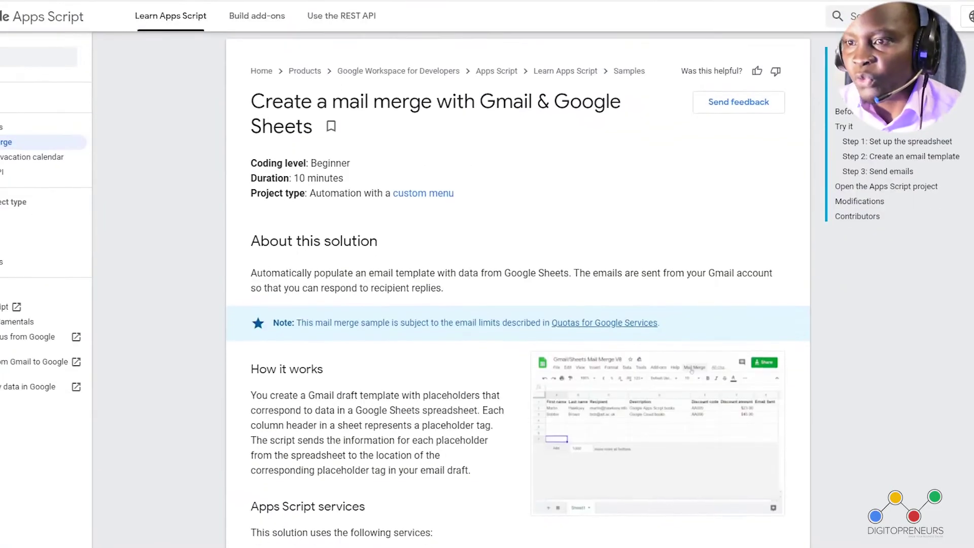
scroll(517, 305, up, 1)
scroll(517, 305, down, 6)
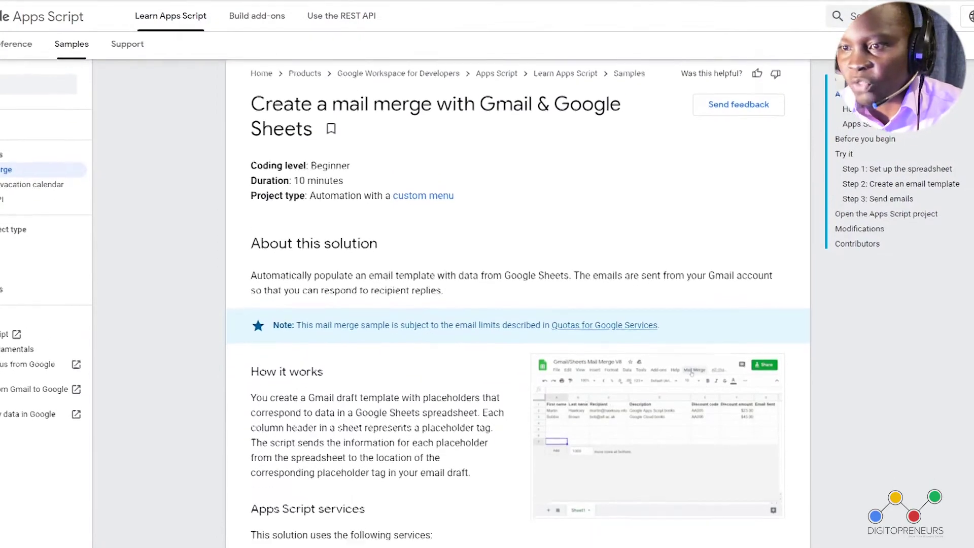
scroll(517, 304, down, 6)
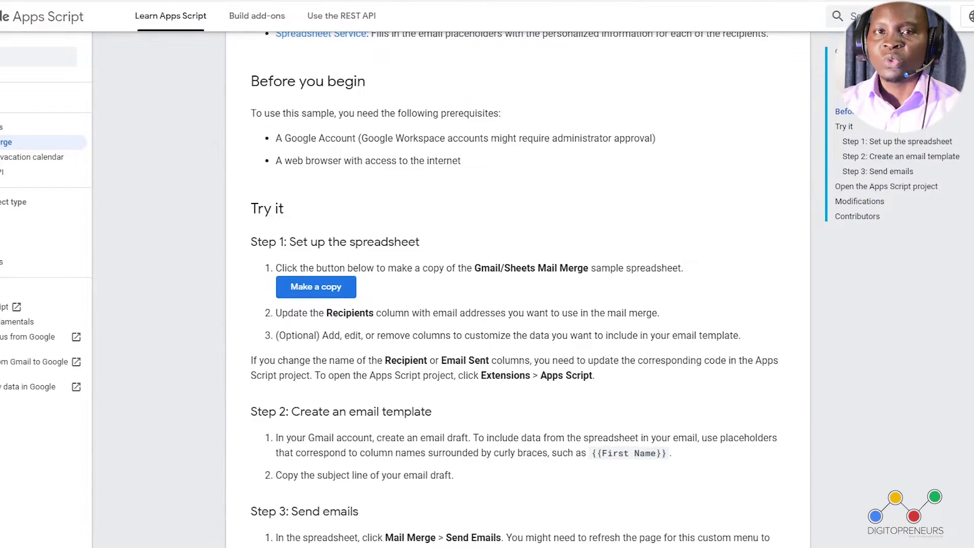
scroll(518, 304, up, 1)
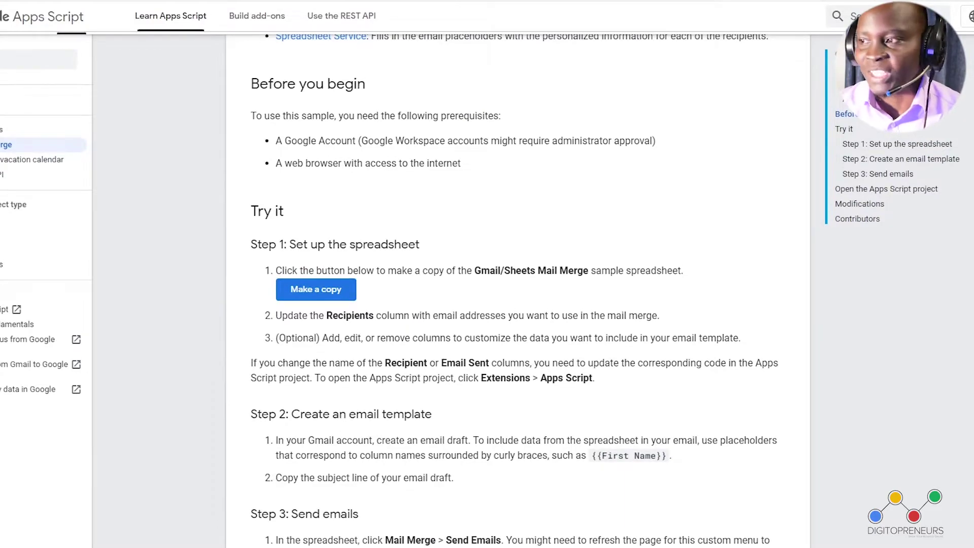
scroll(517, 305, up, 8)
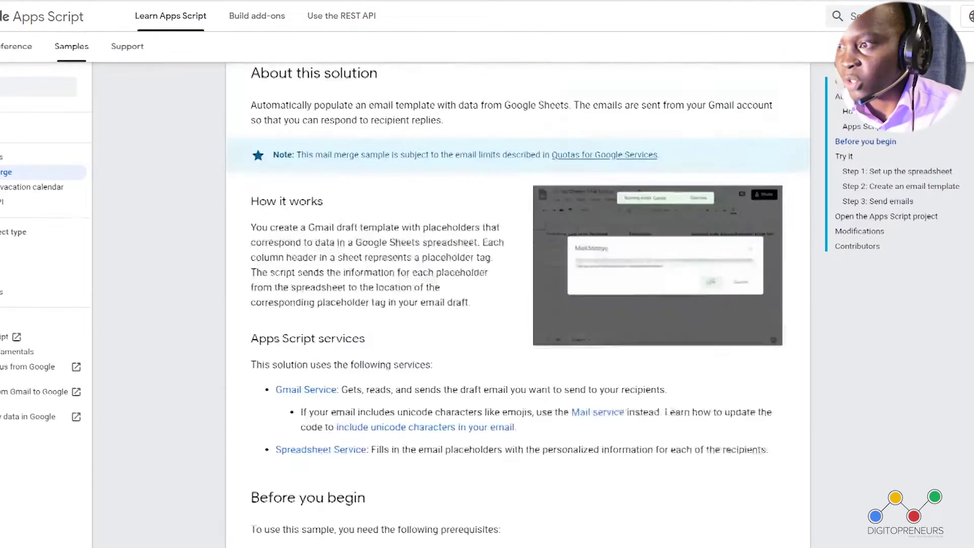
scroll(517, 304, down, 8)
scroll(464, 293, down, 1)
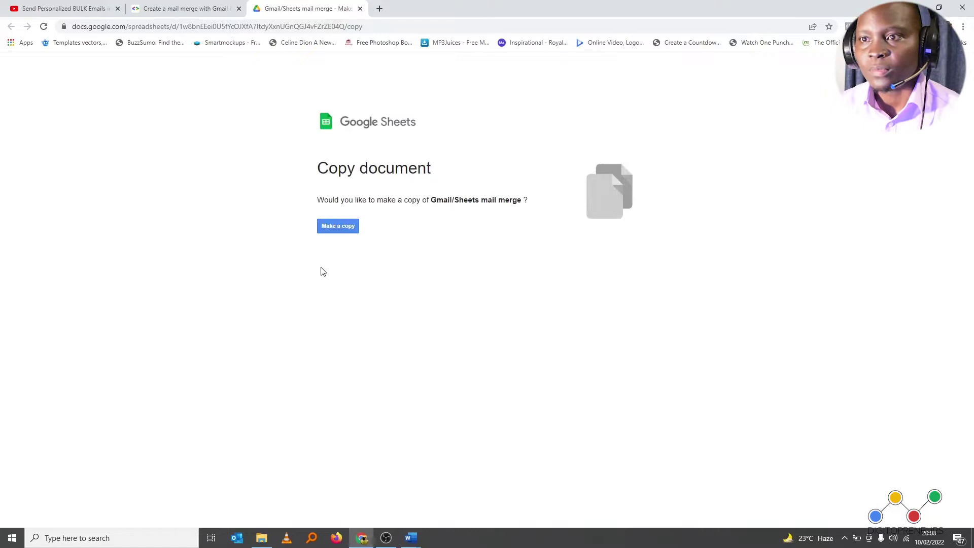
Make a personal copy of the 'Gmail/Sheets mail merge' sample spreadsheet.
click(335, 227)
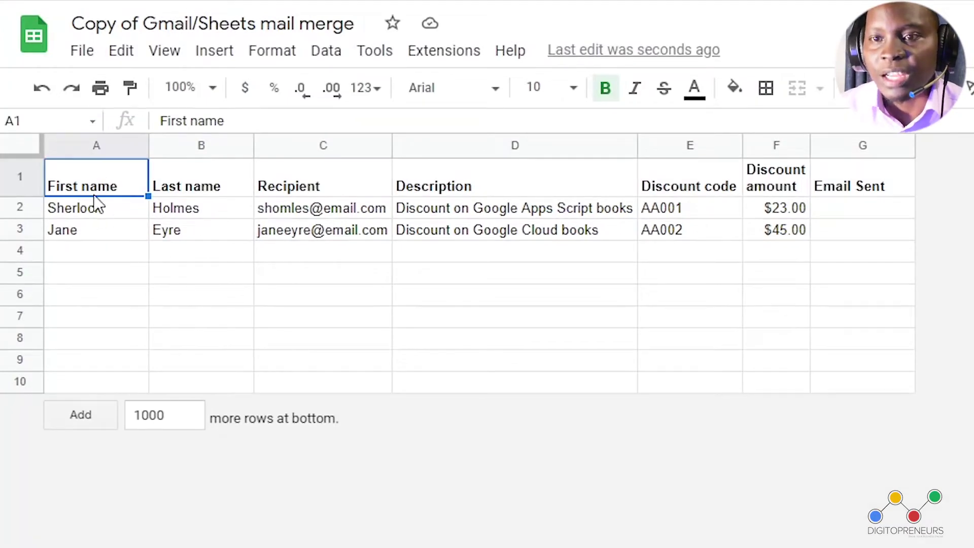
click(184, 183)
click(298, 188)
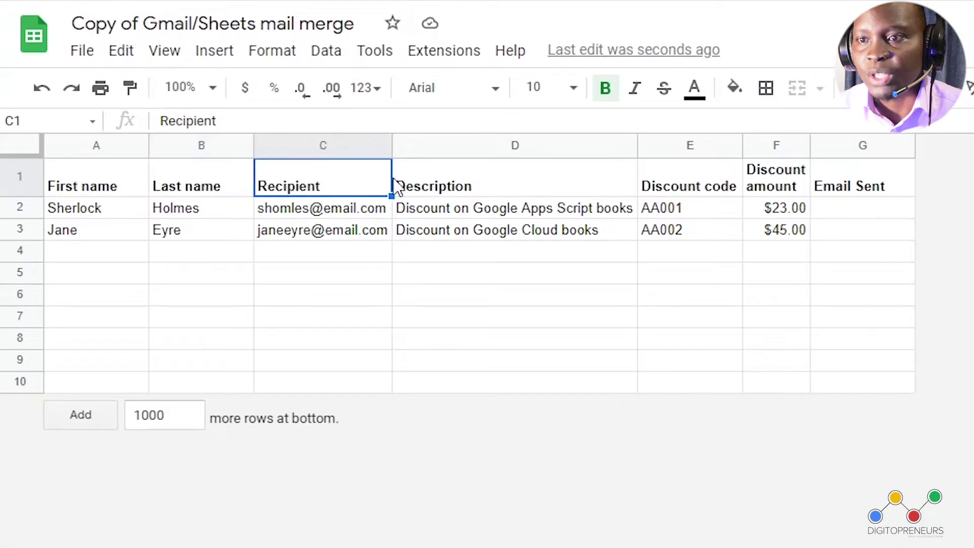
click(440, 185)
click(695, 187)
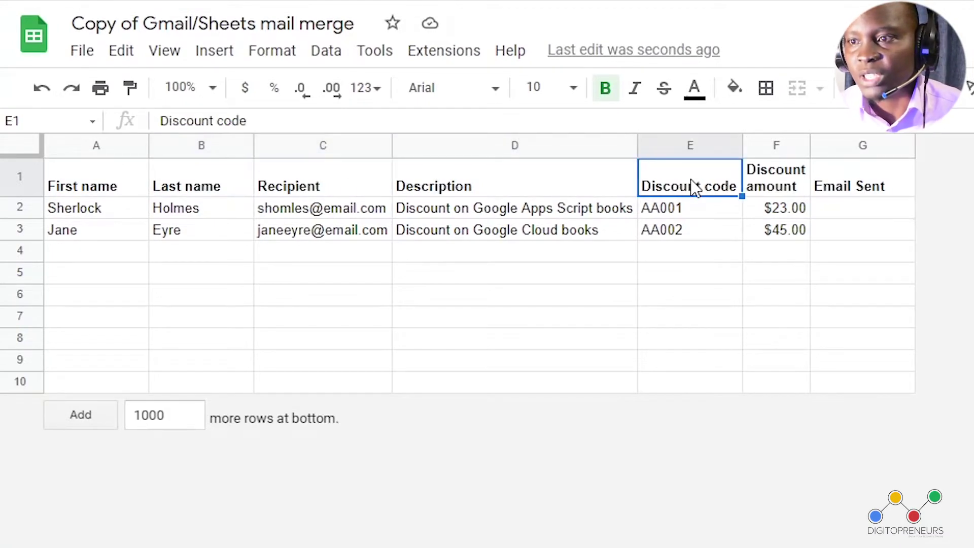
click(794, 178)
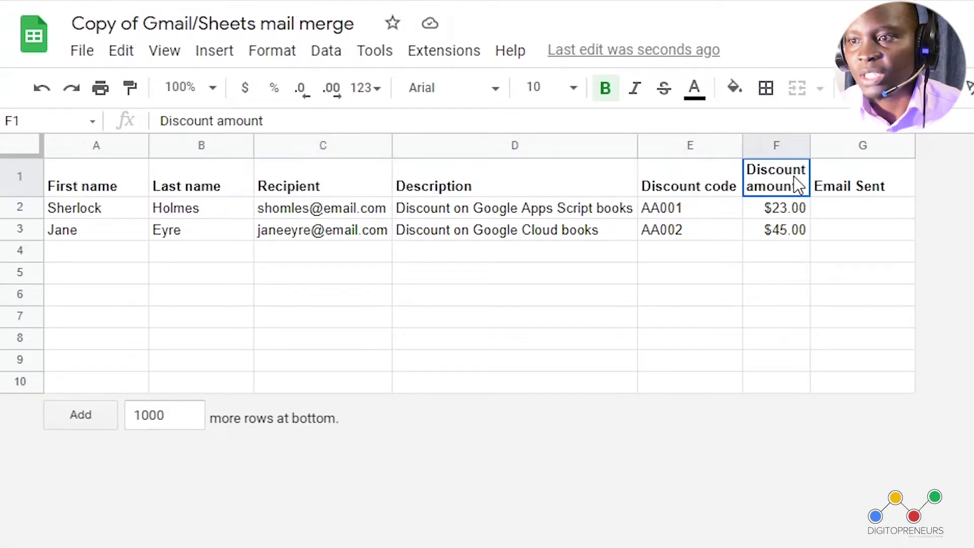
click(868, 191)
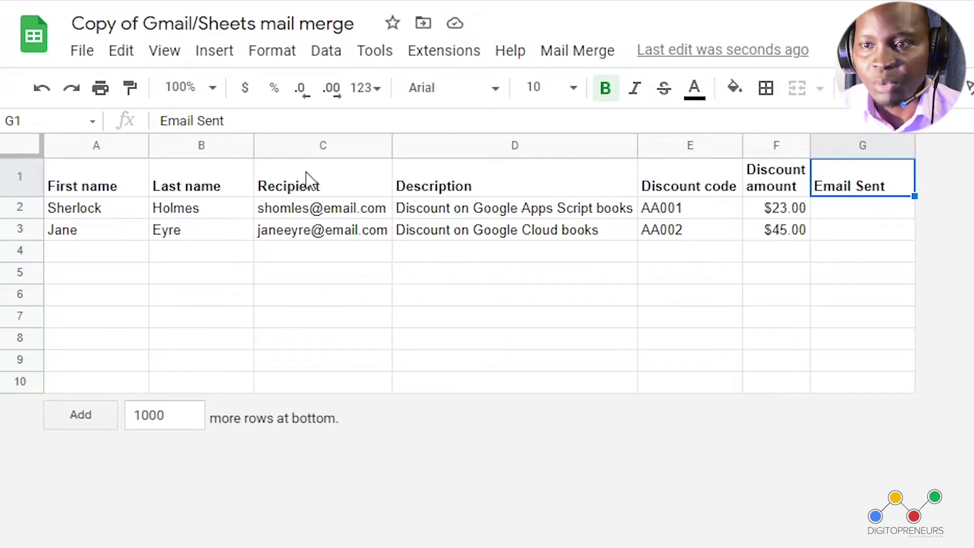
Review the Recipient, Email Sent, Discount code, Discount amount and Description columns.
drag(311, 184, 318, 234)
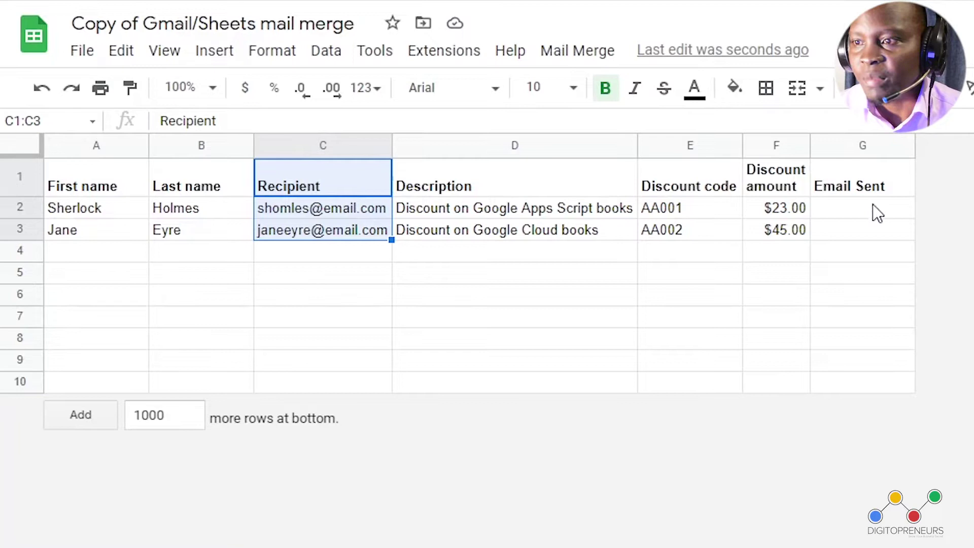
drag(862, 178, 876, 231)
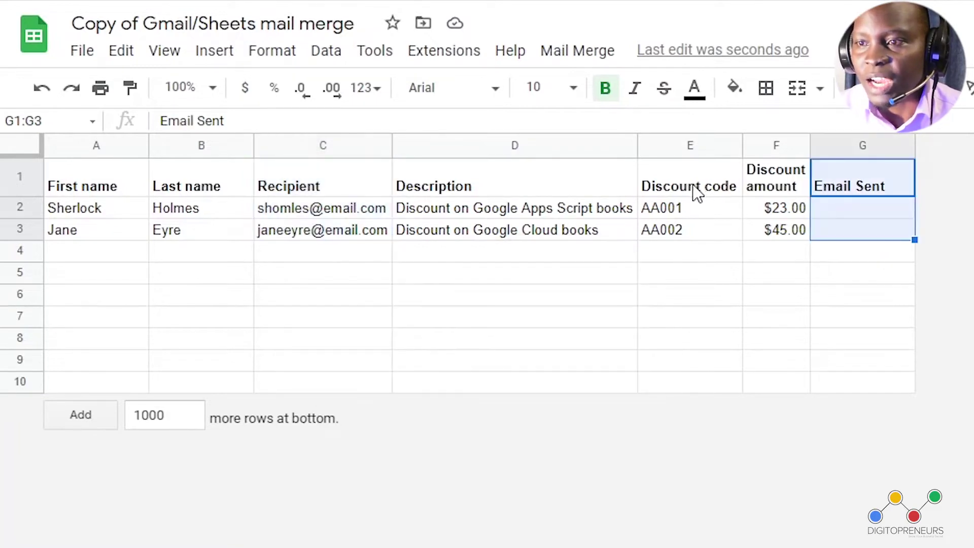
click(695, 192)
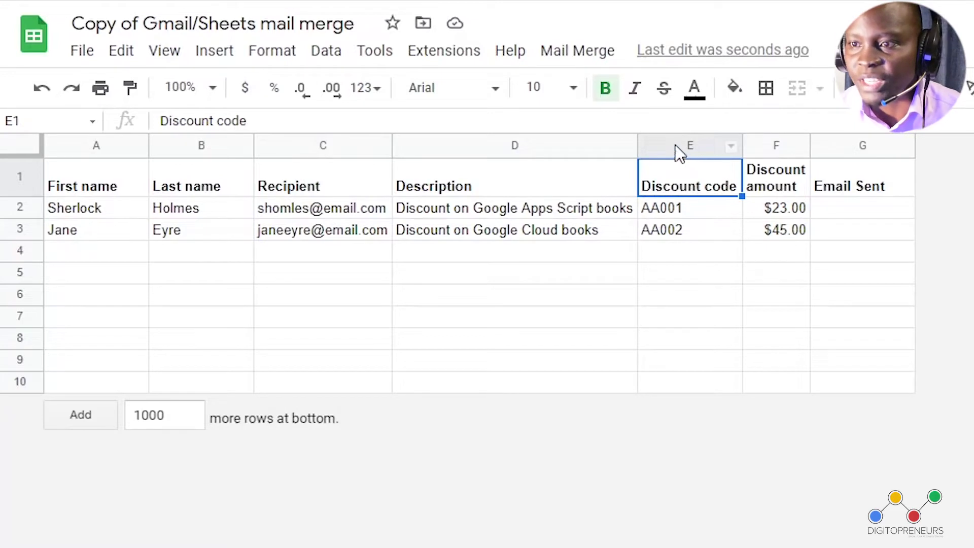
click(771, 191)
click(772, 212)
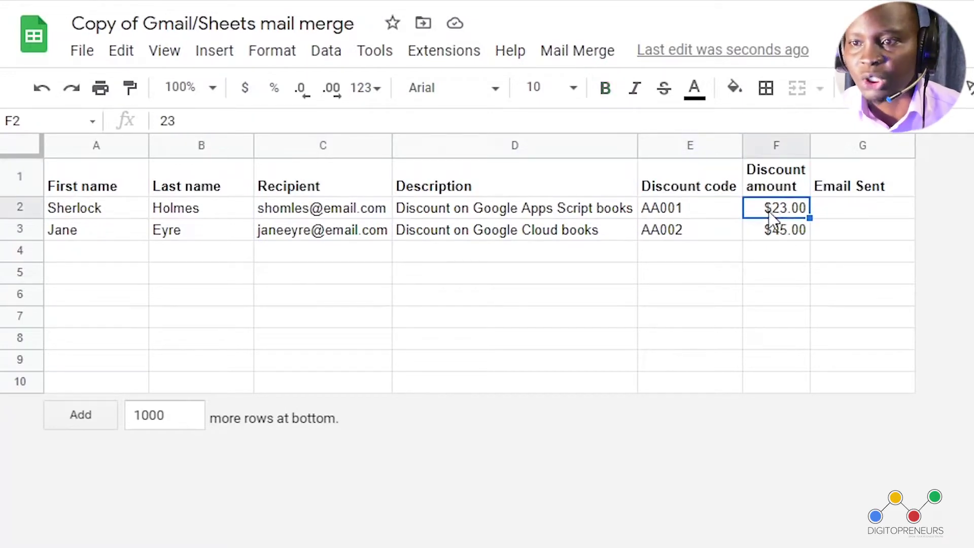
click(458, 212)
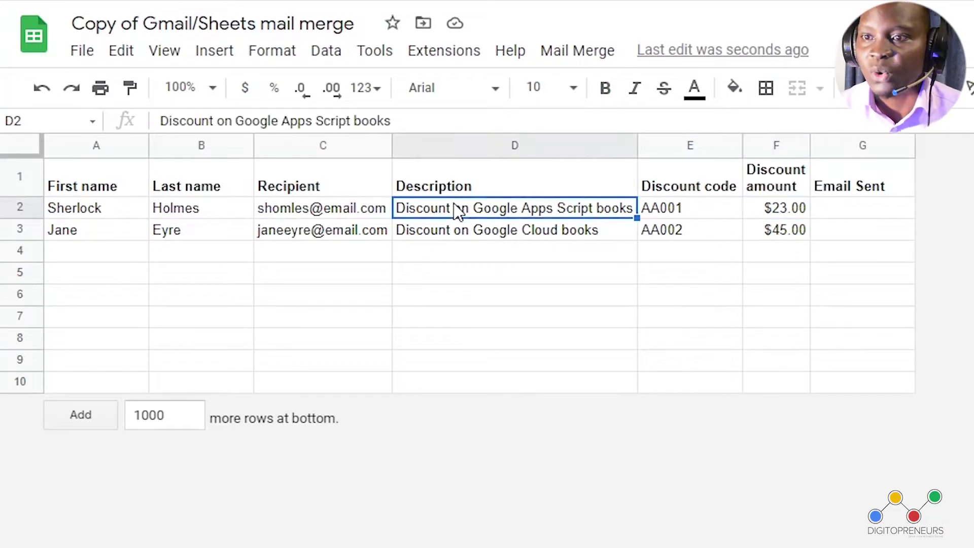
click(451, 195)
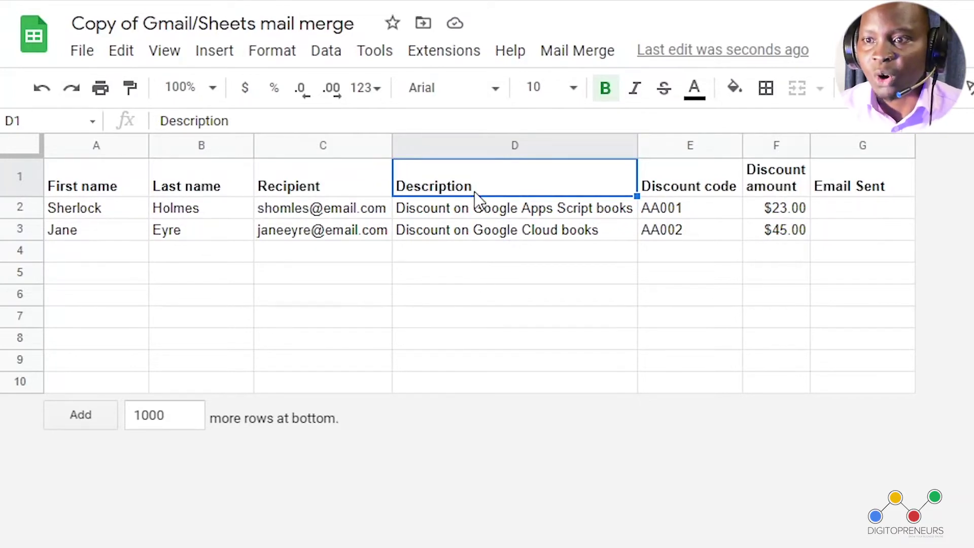
Reselect the Recipient and Email Sent ranges, checking each address and the empty Email Sent cells.
drag(299, 187, 302, 243)
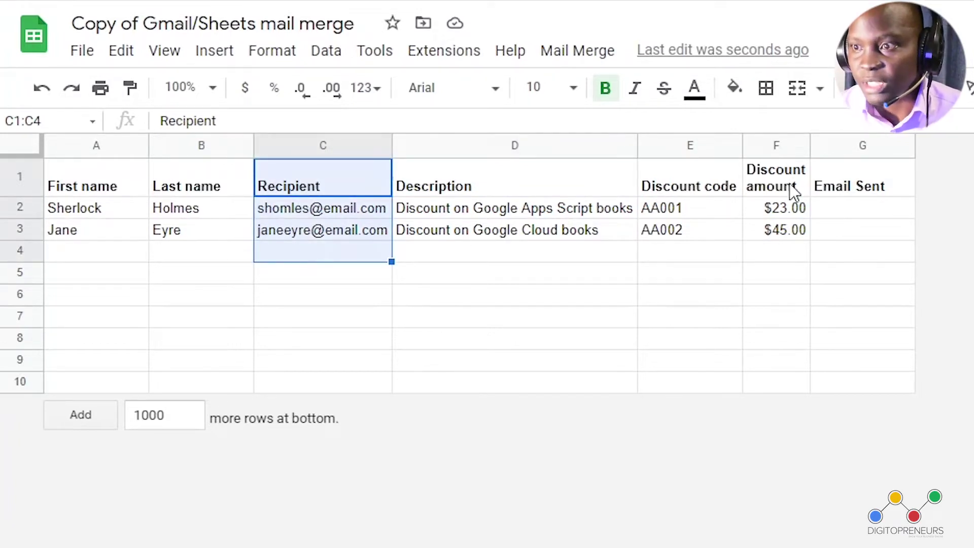
drag(859, 180, 859, 231)
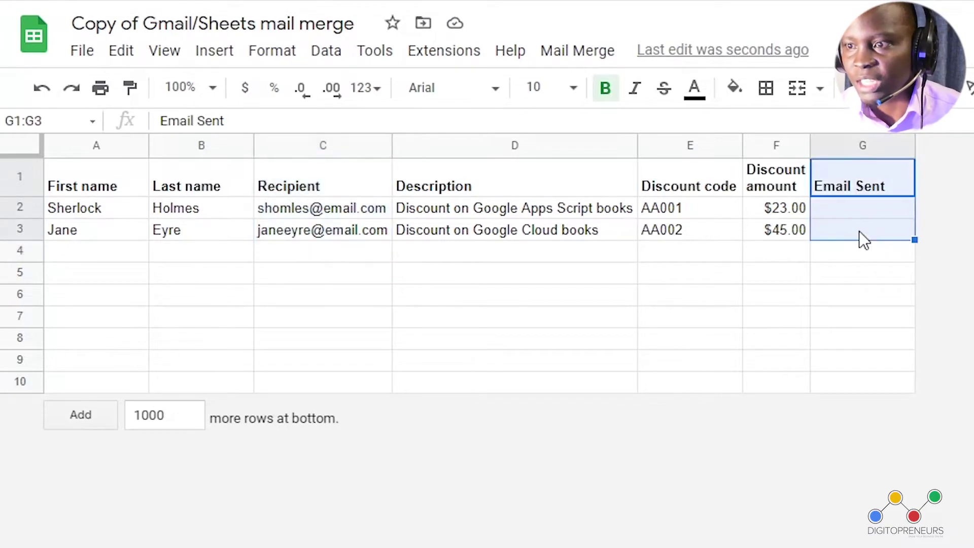
click(311, 212)
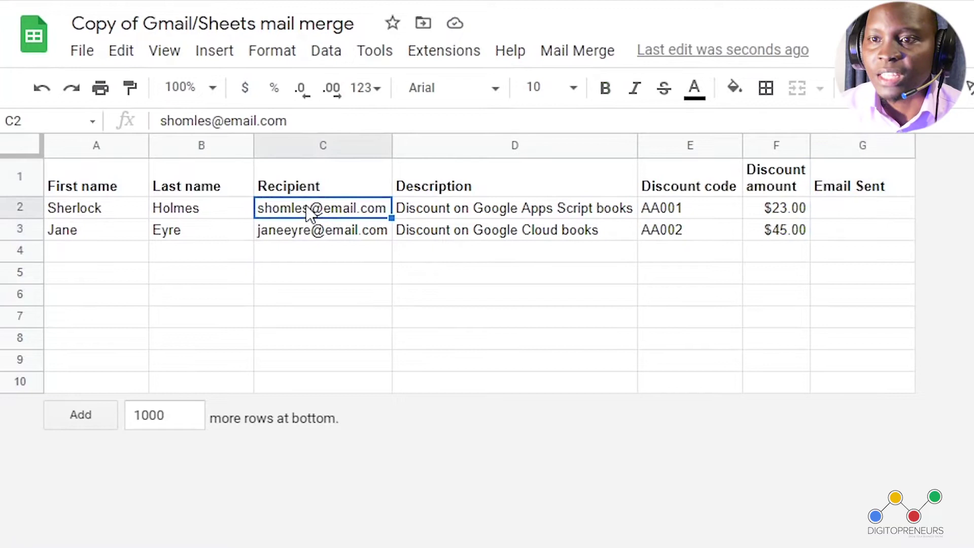
click(313, 231)
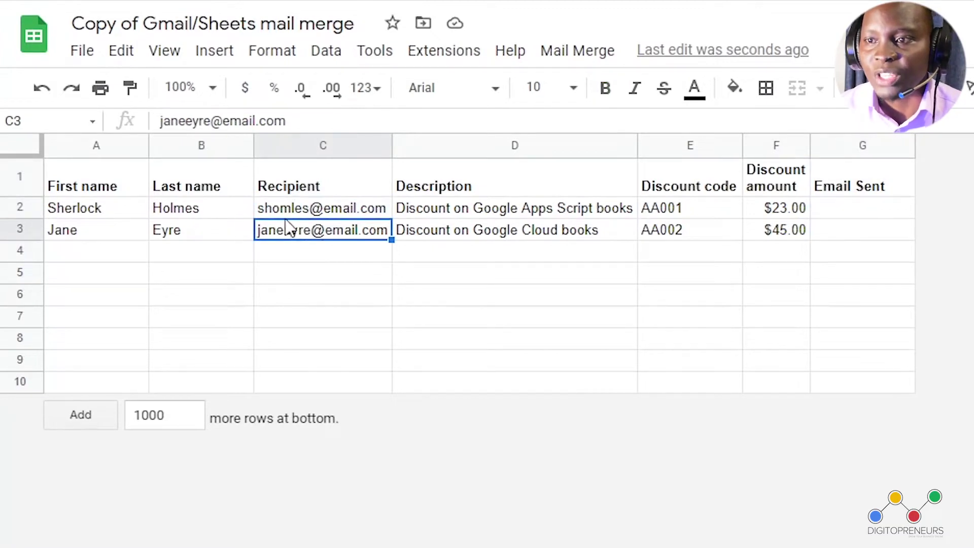
click(860, 210)
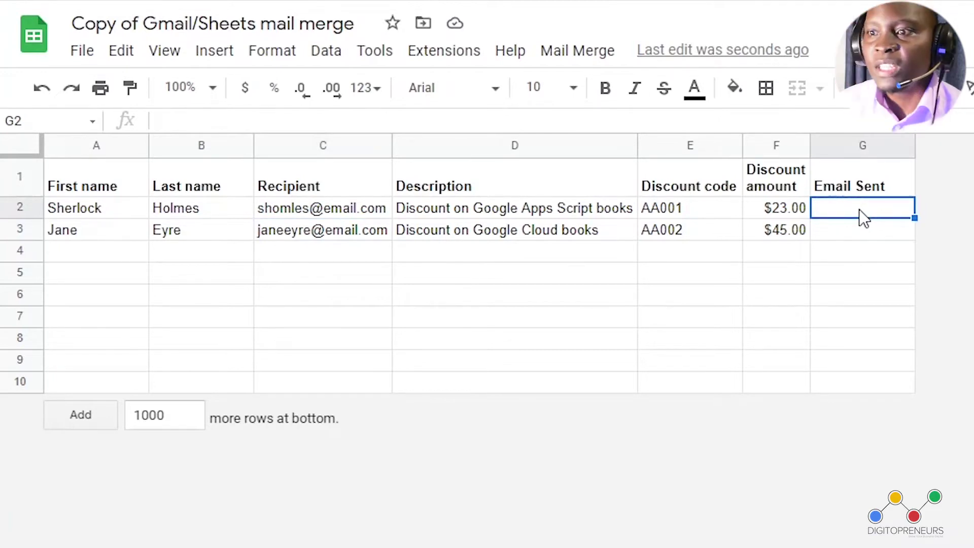
click(872, 235)
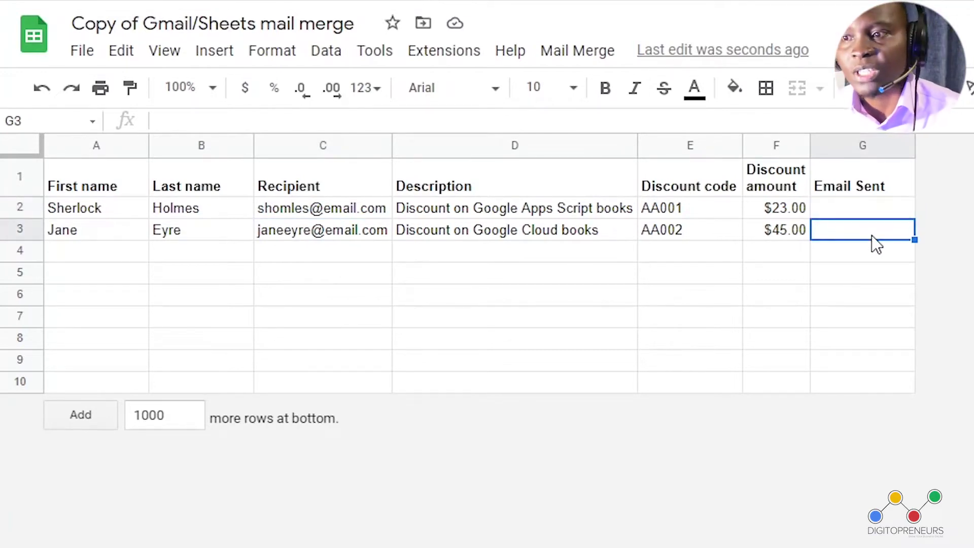
click(874, 293)
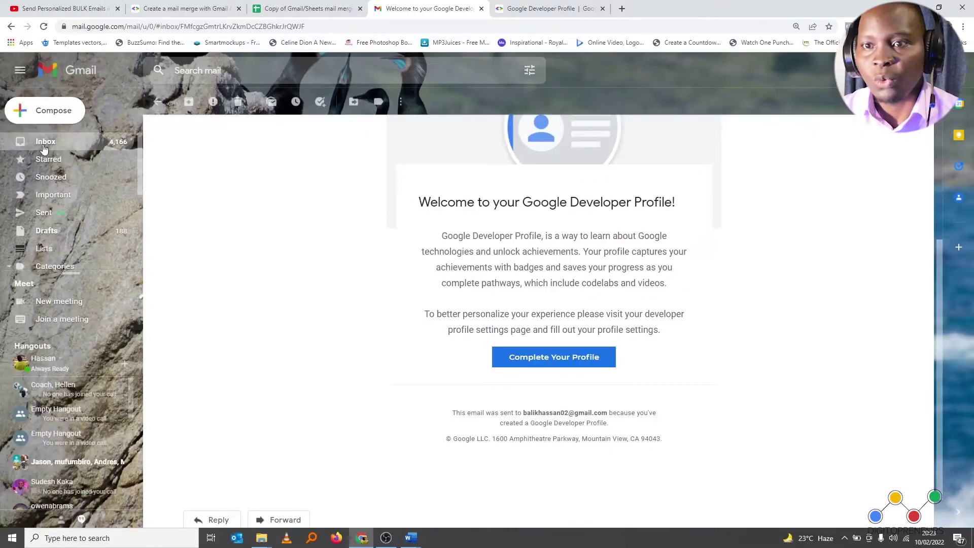
Address a new Gmail draft to {{Recipient}}, copying the heading text from the sheet.
click(22, 117)
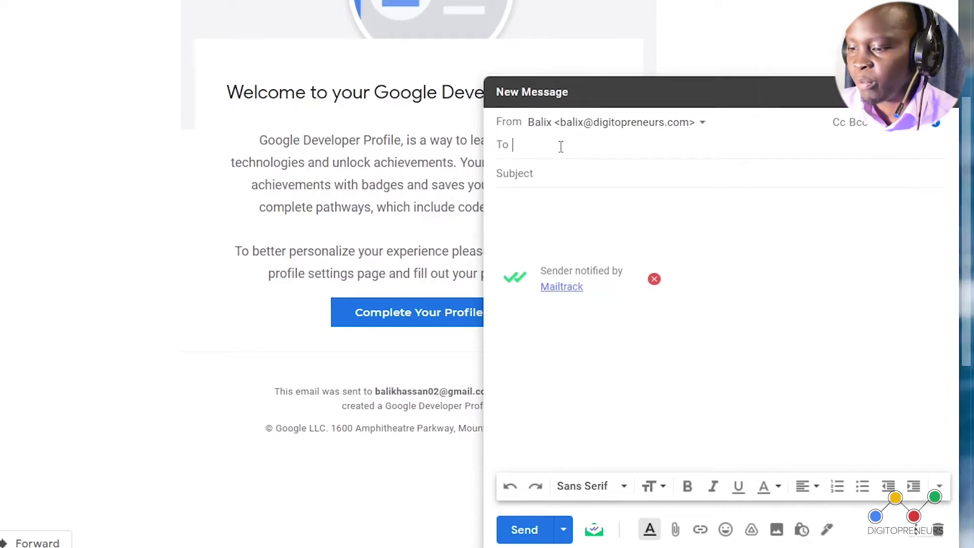
text({{)
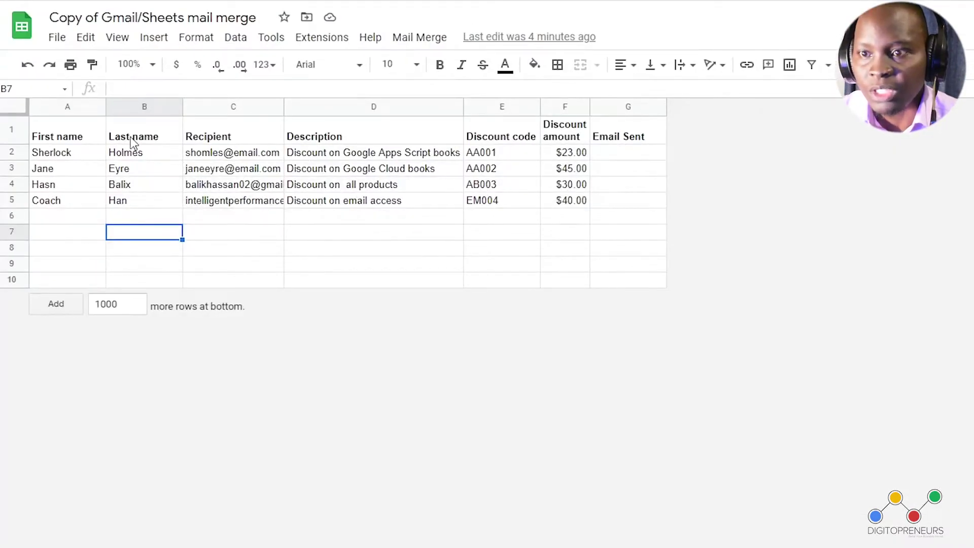
click(230, 141)
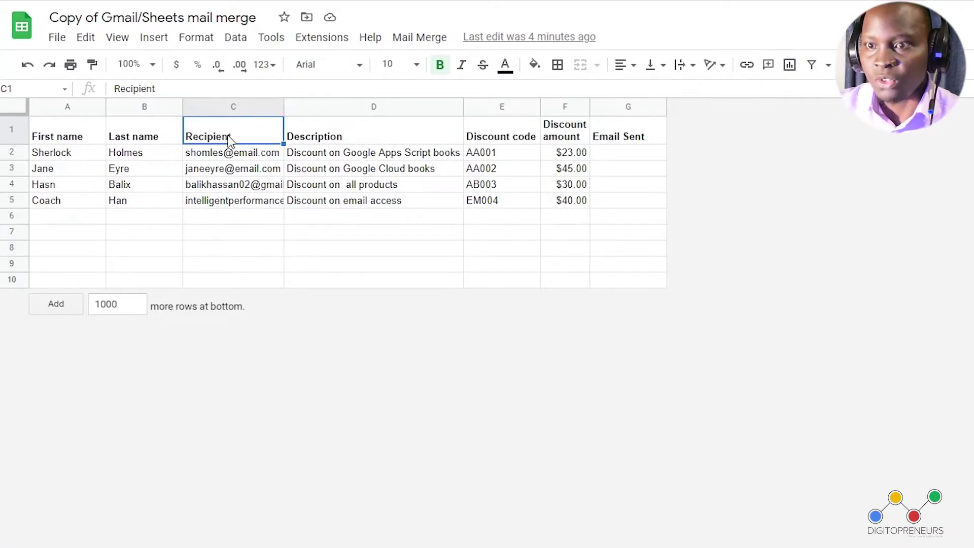
right_click(229, 140)
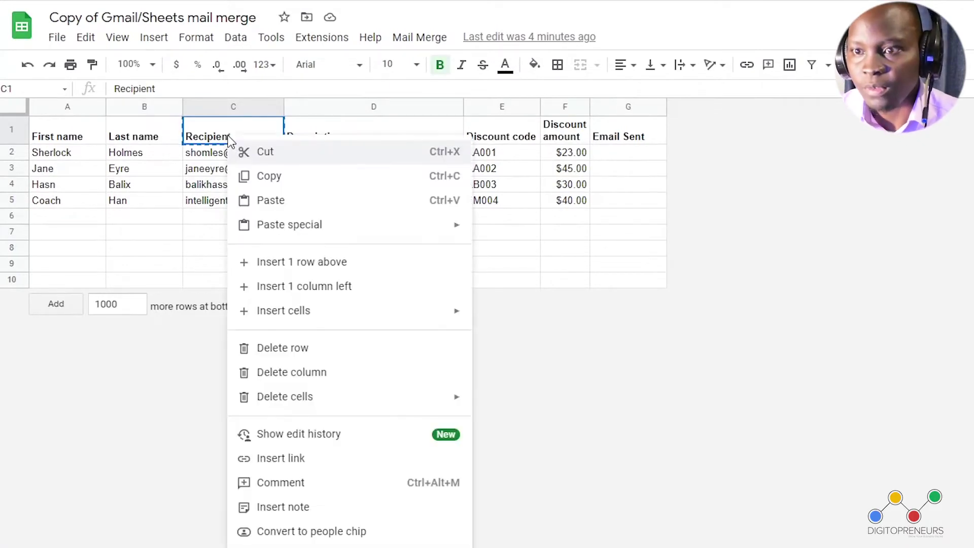
click(273, 181)
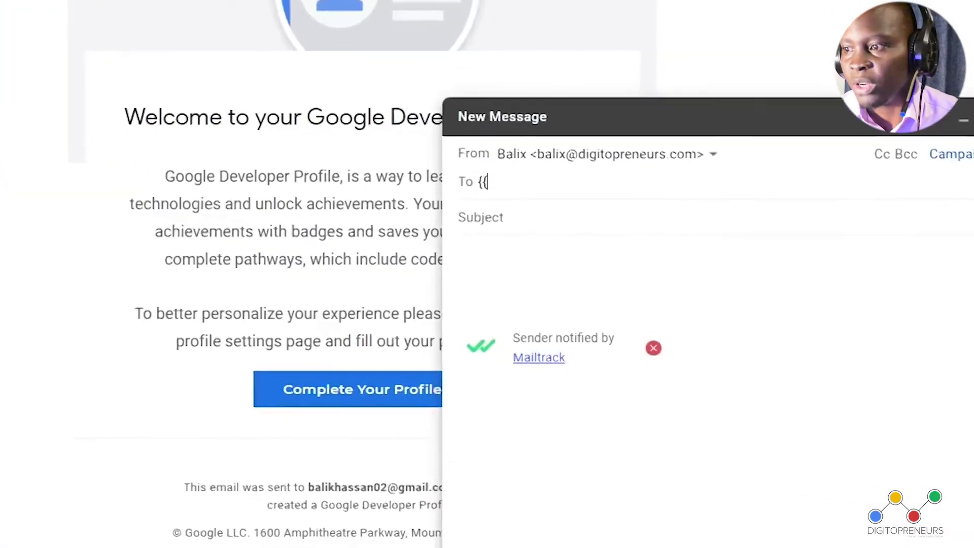
text(Recipient)
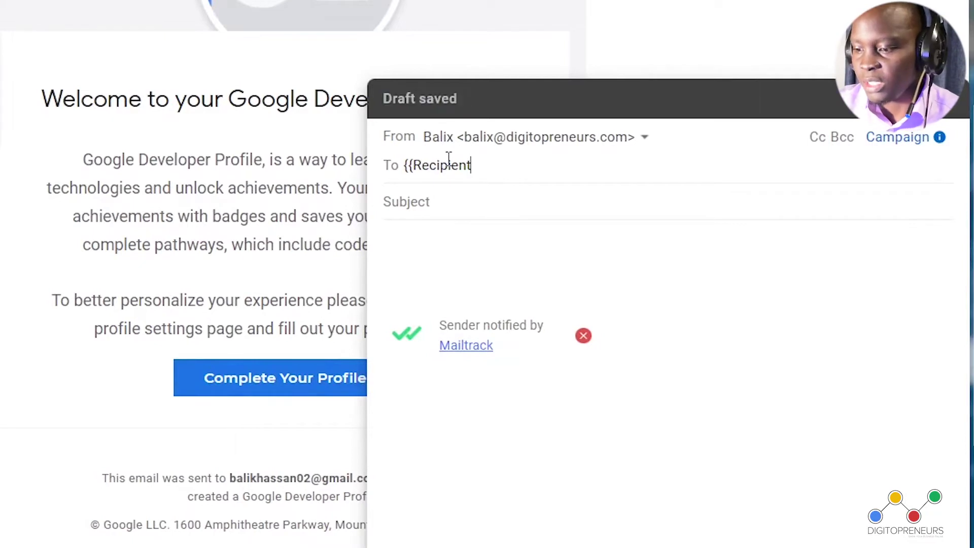
text(}})
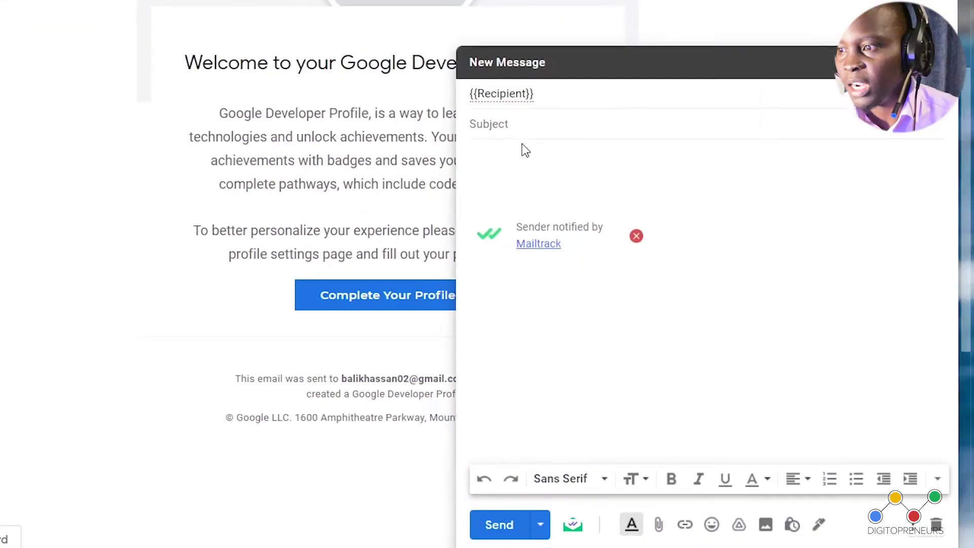
Set the draft subject to '{{First name}}, your discount is ready' using the copied heading.
click(506, 124)
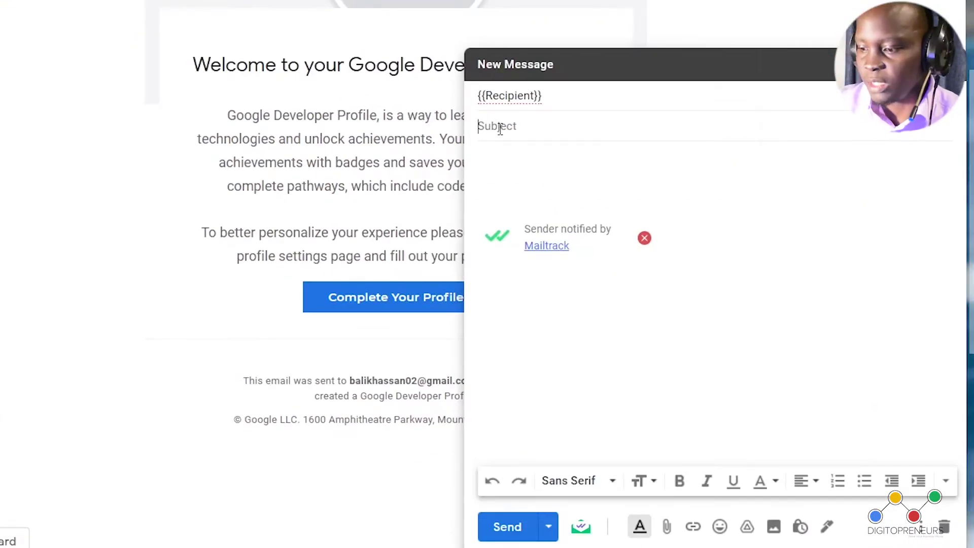
text({{}})
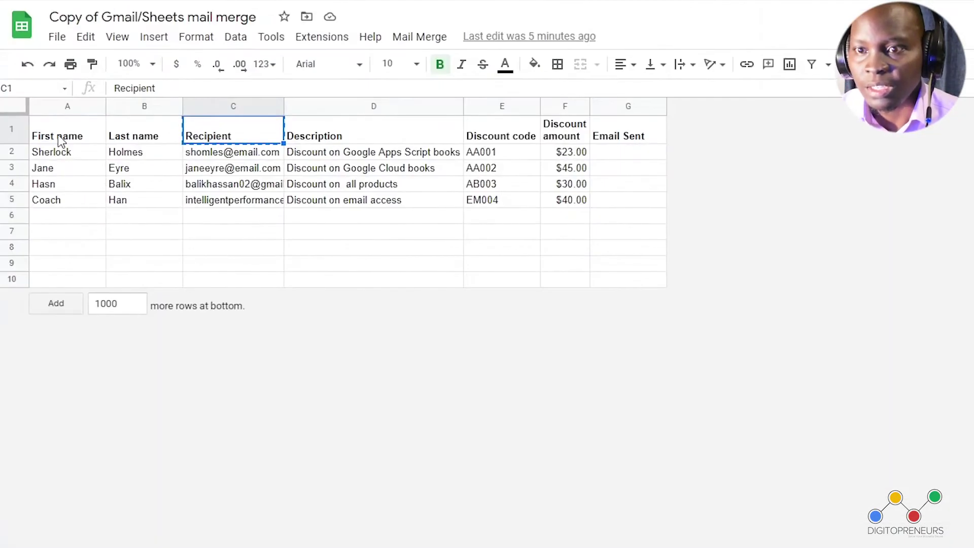
click(58, 135)
right_click(58, 135)
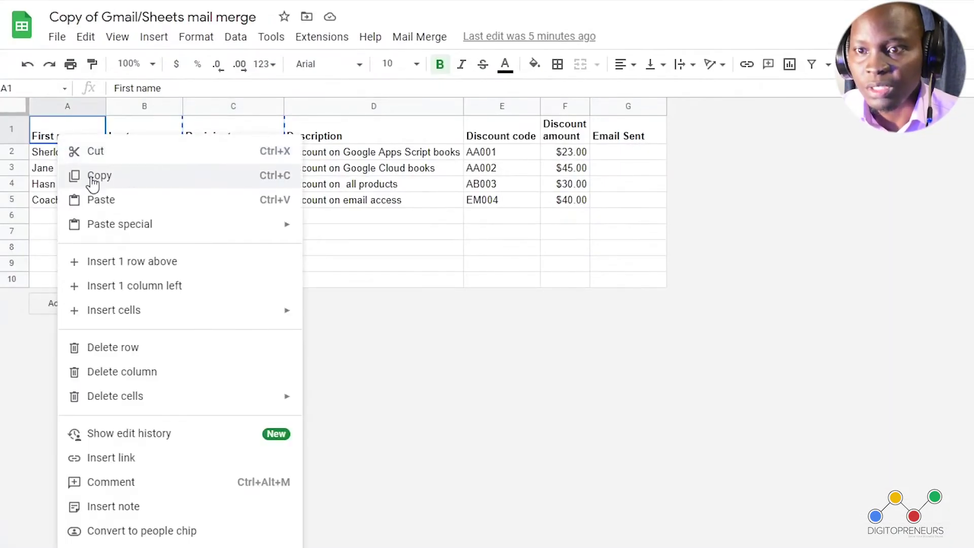
click(76, 175)
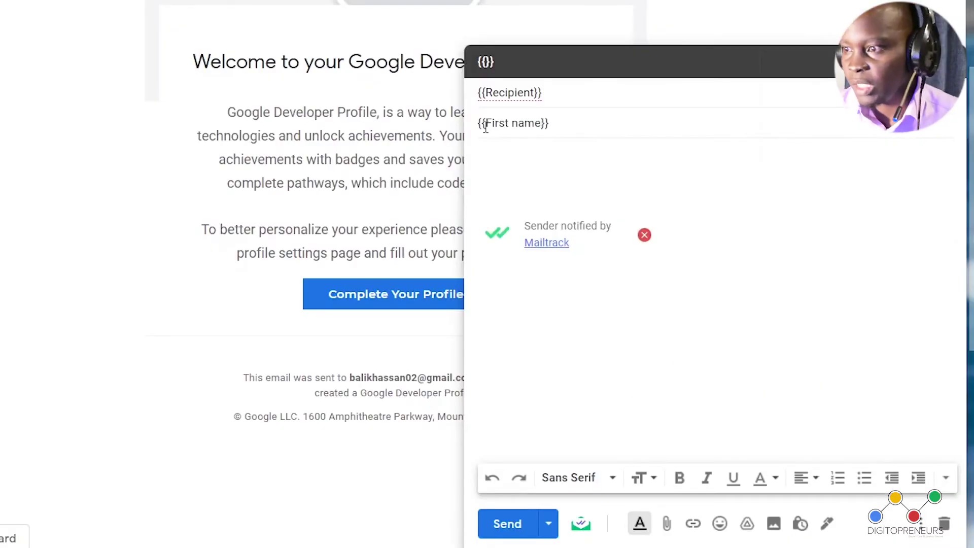
click(543, 124)
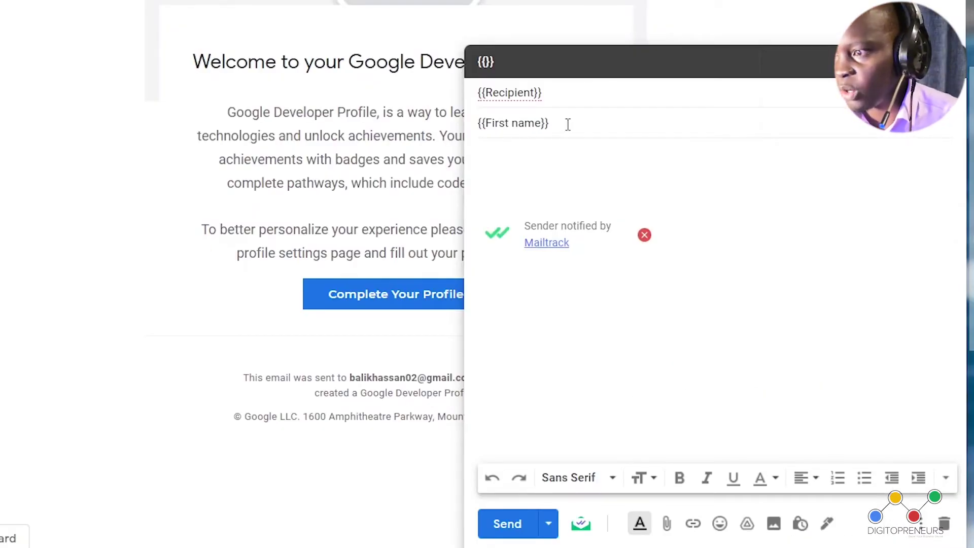
text(, )
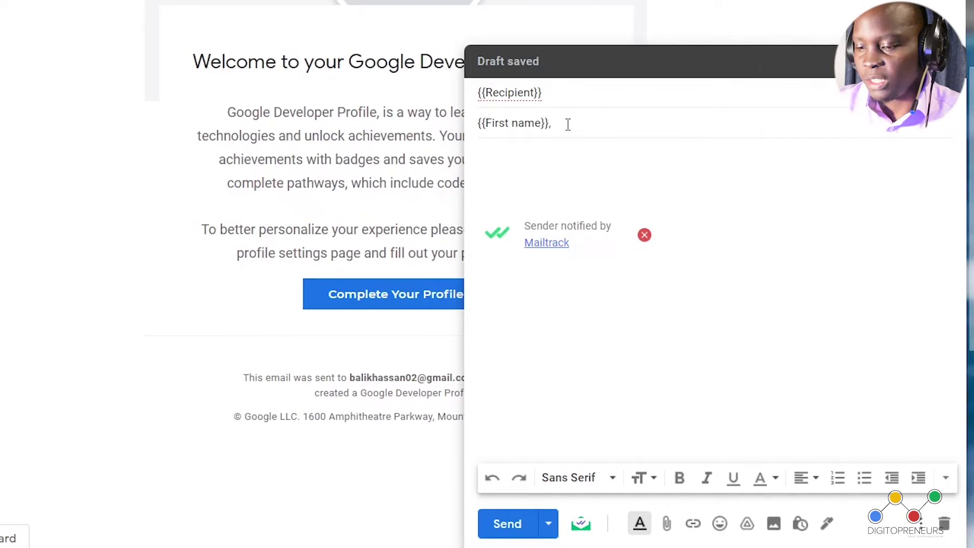
text(your dis)
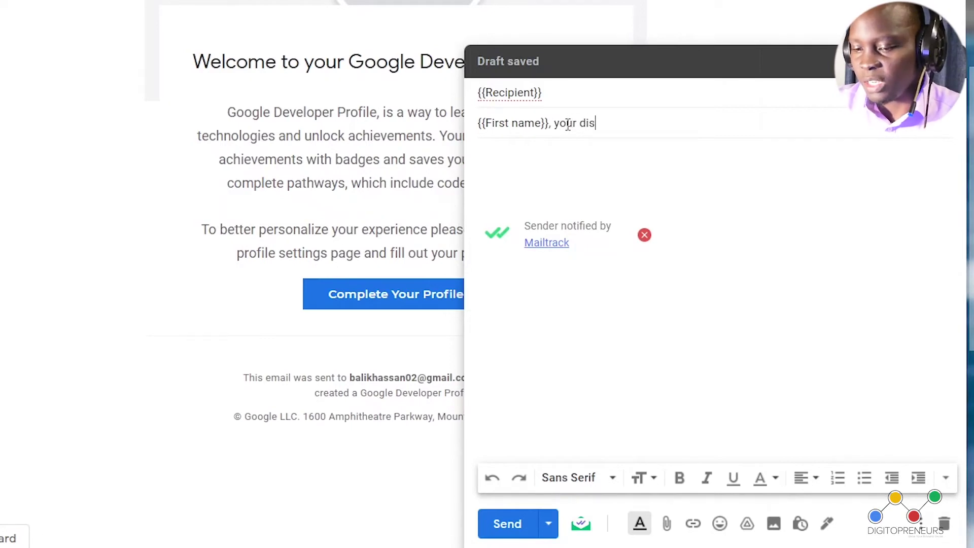
text(count is ready)
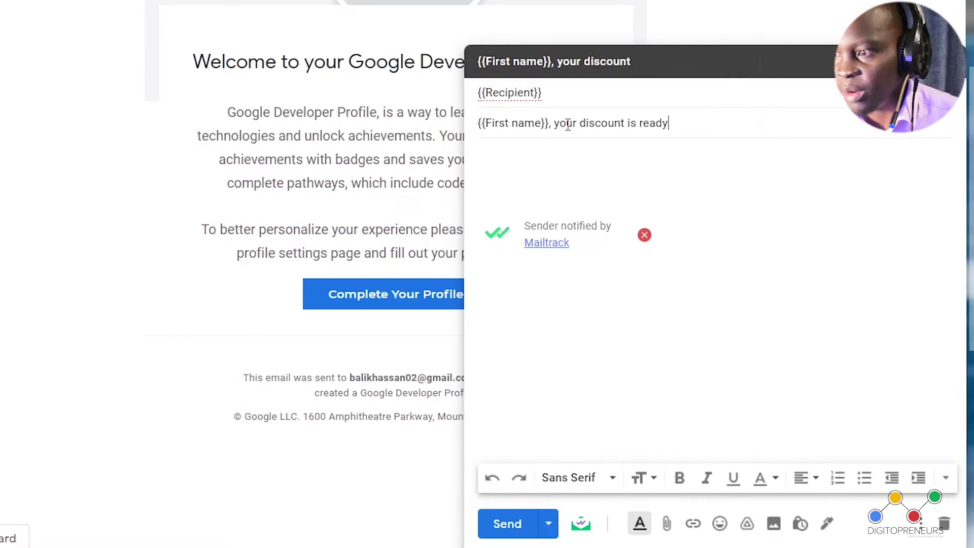
Paste the prepared merge-field greeting into the body and select the whole subject line.
click(654, 191)
key(ctrl+v)
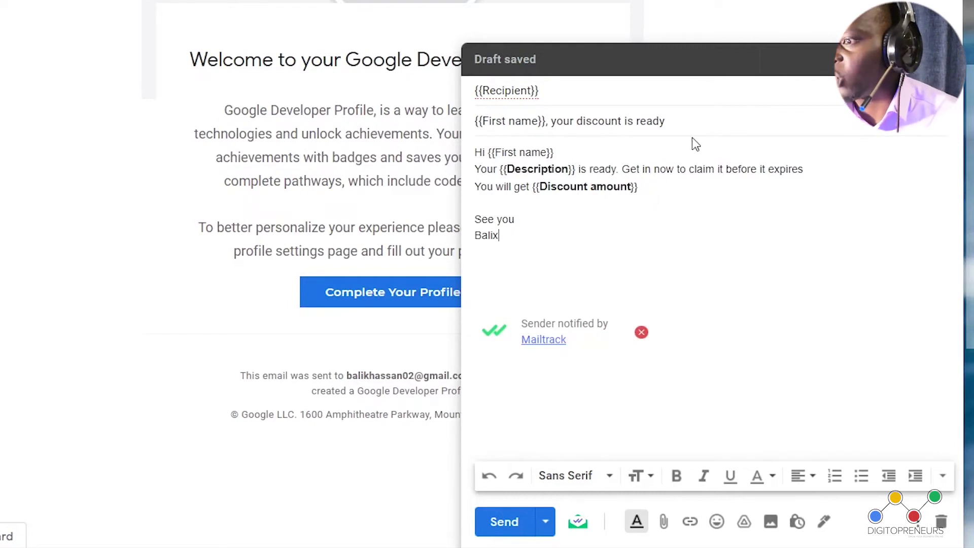
click(678, 120)
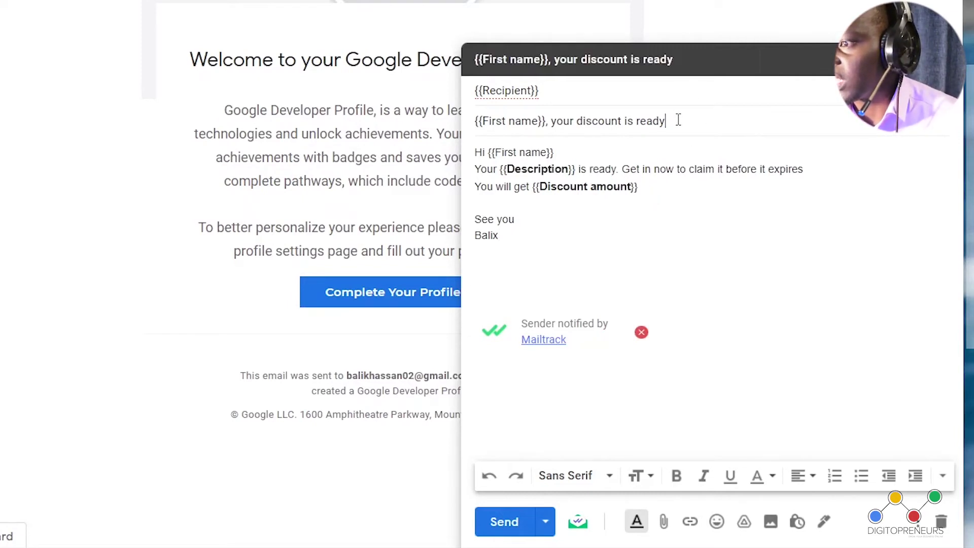
drag(669, 120, 470, 133)
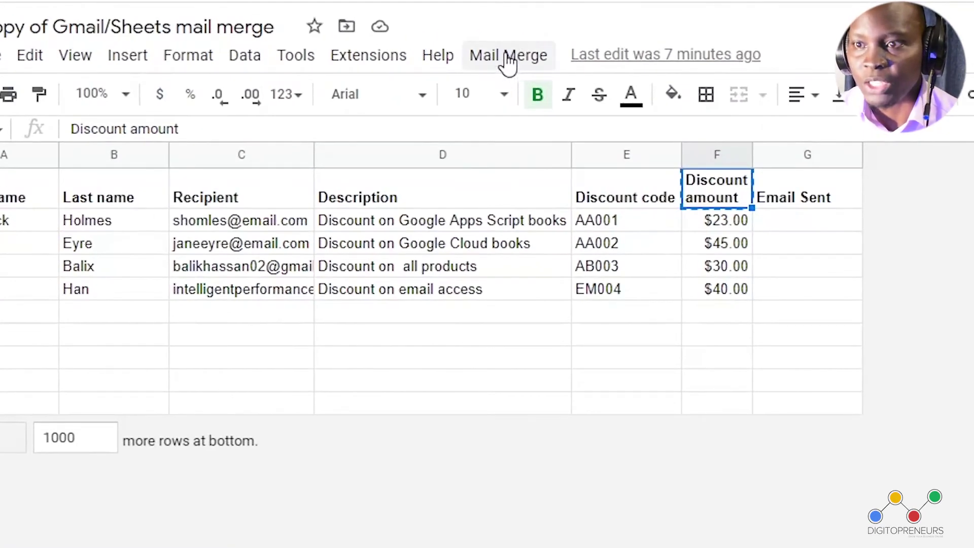
Run Mail Merge > Send Emails to trigger the account authorisation prompt.
click(507, 64)
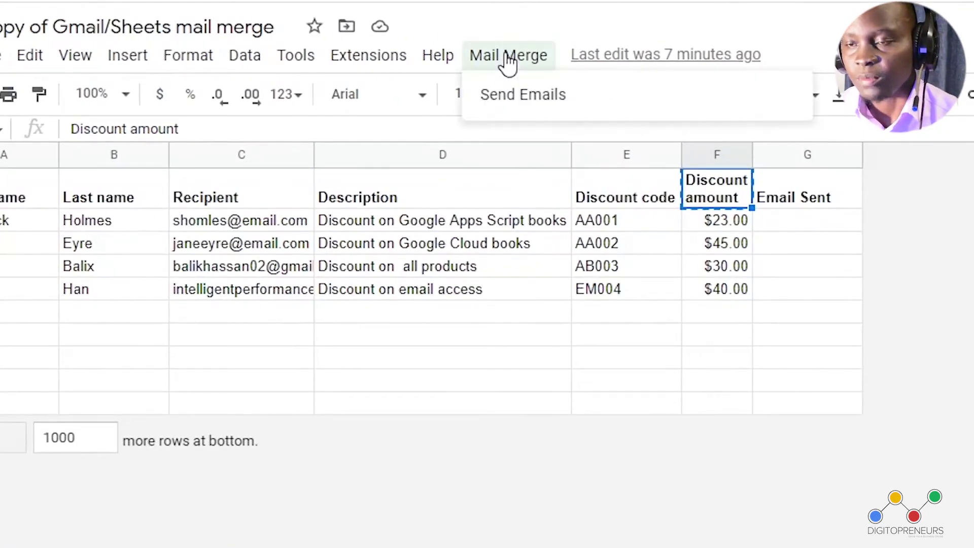
click(528, 96)
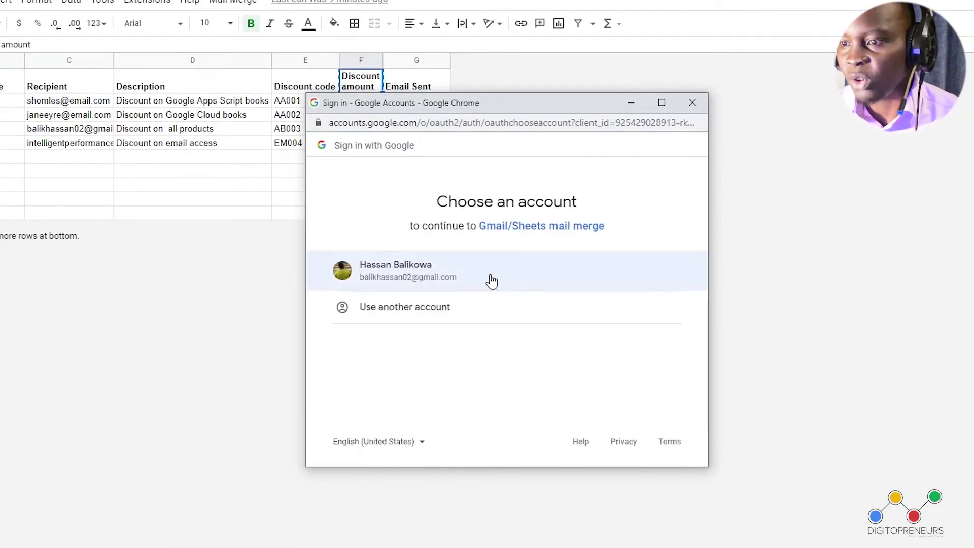
Authorise the Gmail/Sheets mail merge script for the chosen account past the unverified-app warning.
click(491, 280)
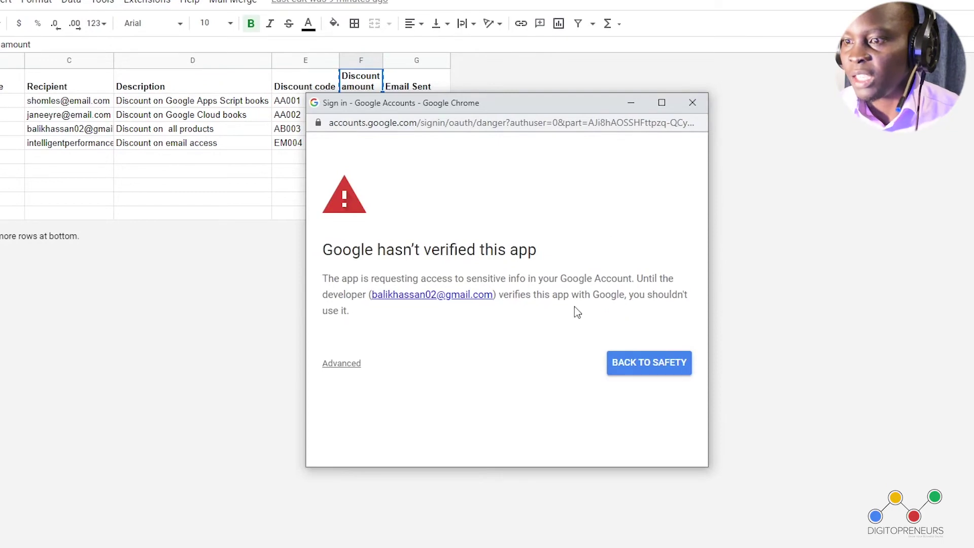
drag(526, 96, 526, 0)
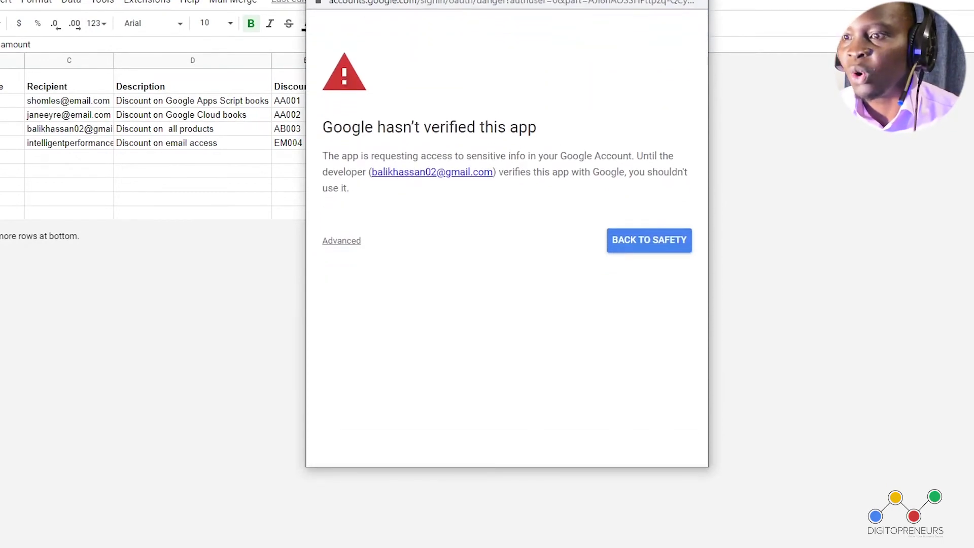
click(340, 247)
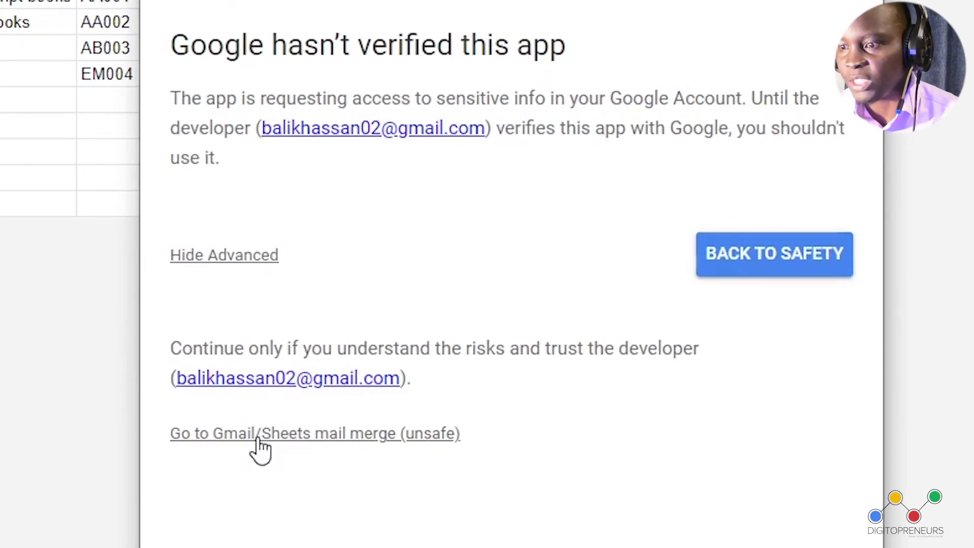
click(257, 438)
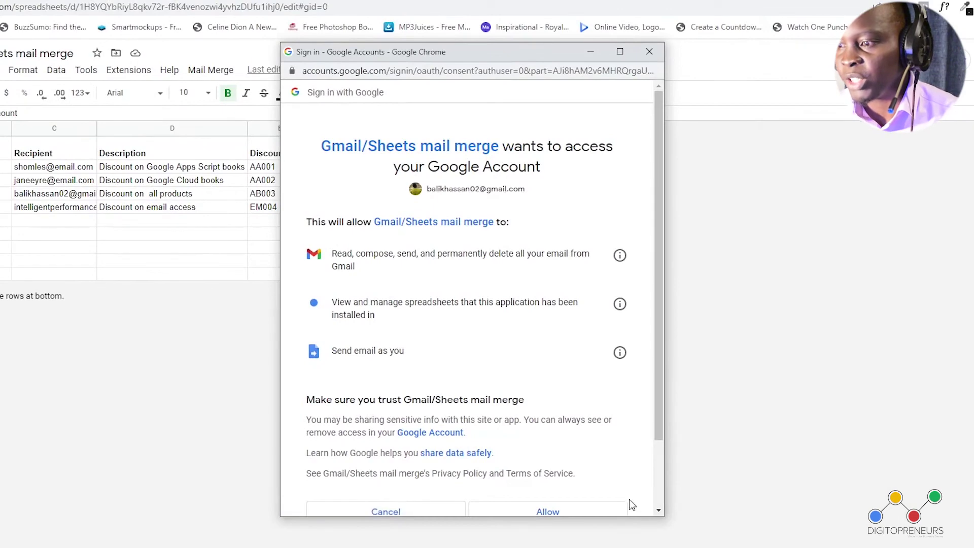
scroll(631, 513, down, 2)
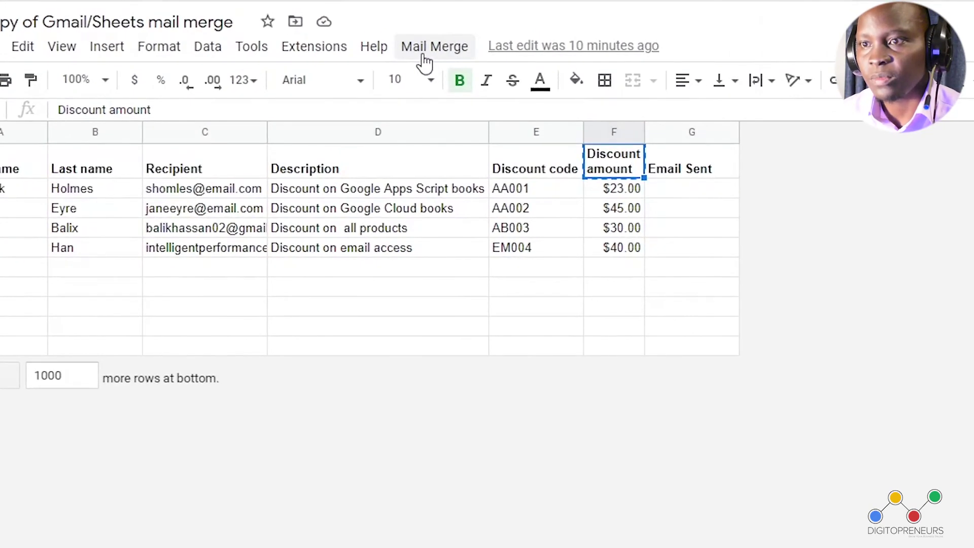
Send the emails using the pasted draft subject, then widen column G to show timestamps.
click(424, 63)
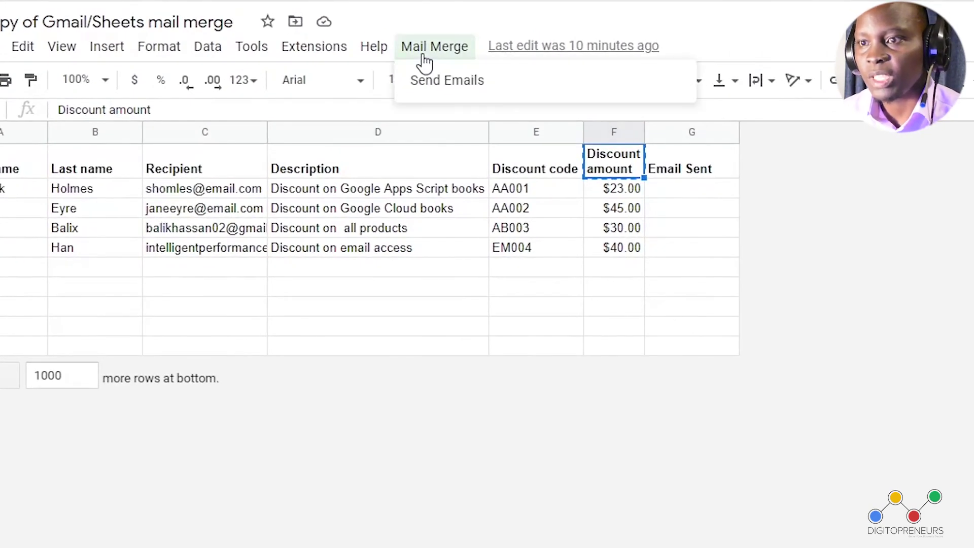
click(448, 81)
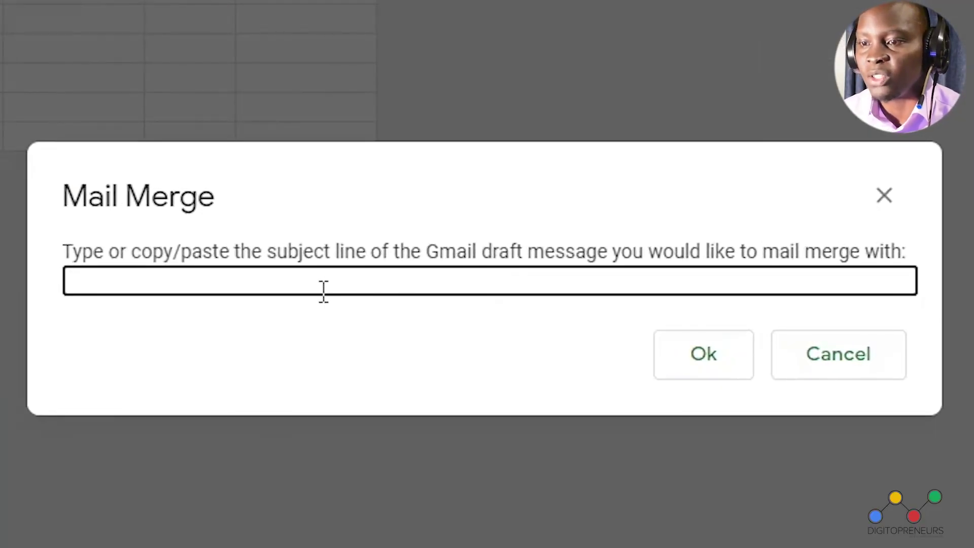
key(ctrl+v)
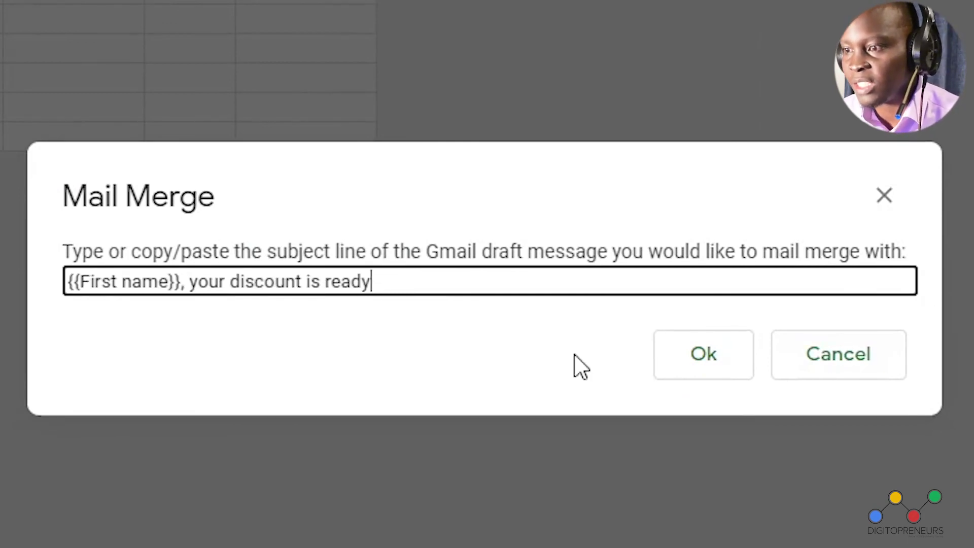
click(706, 364)
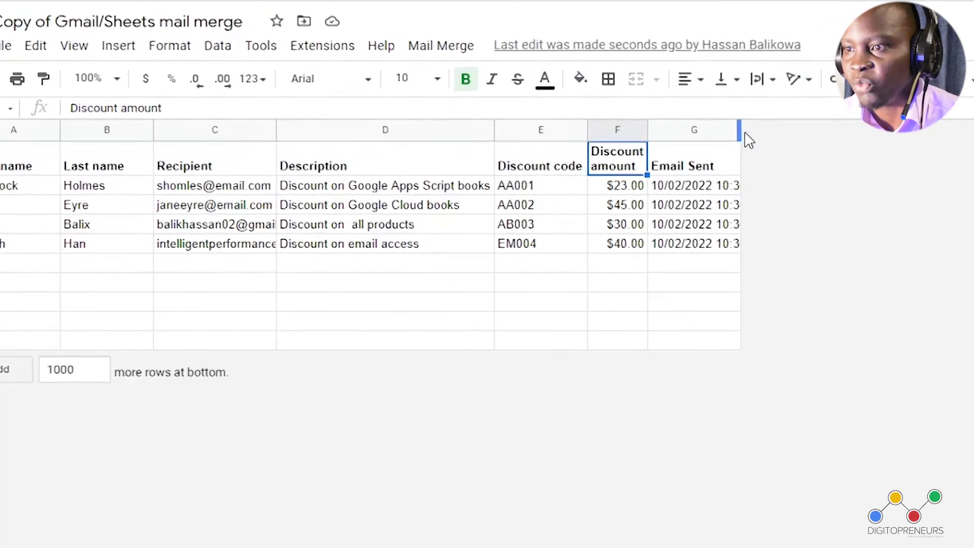
drag(757, 127, 758, 126)
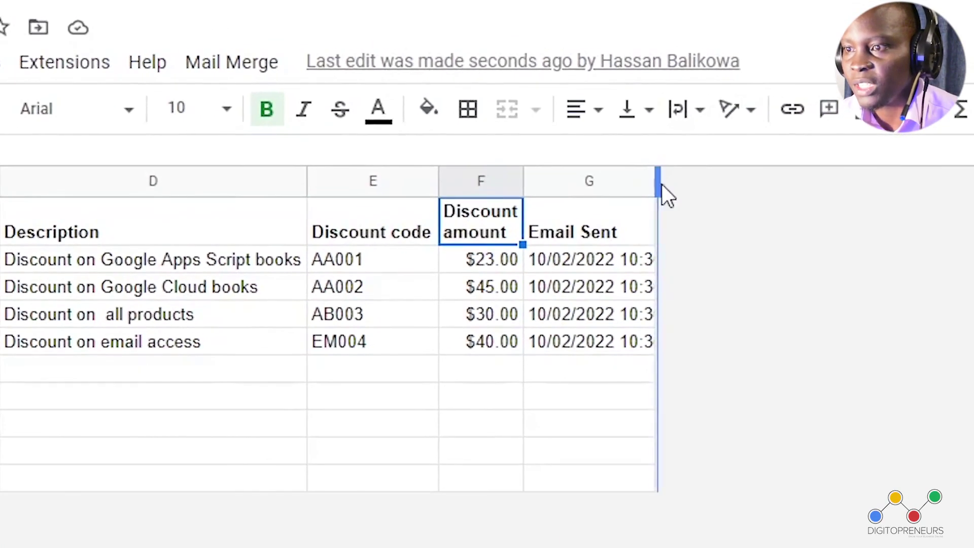
drag(662, 187, 839, 183)
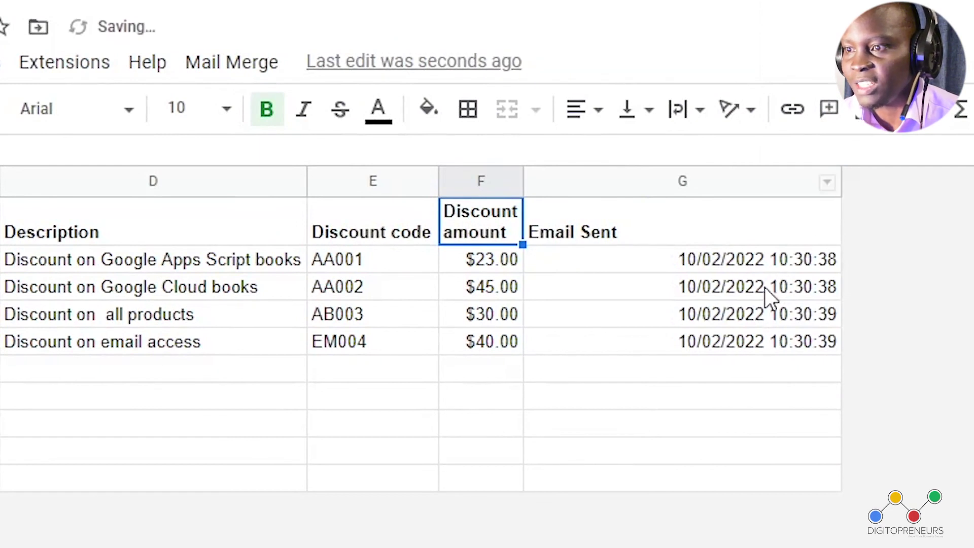